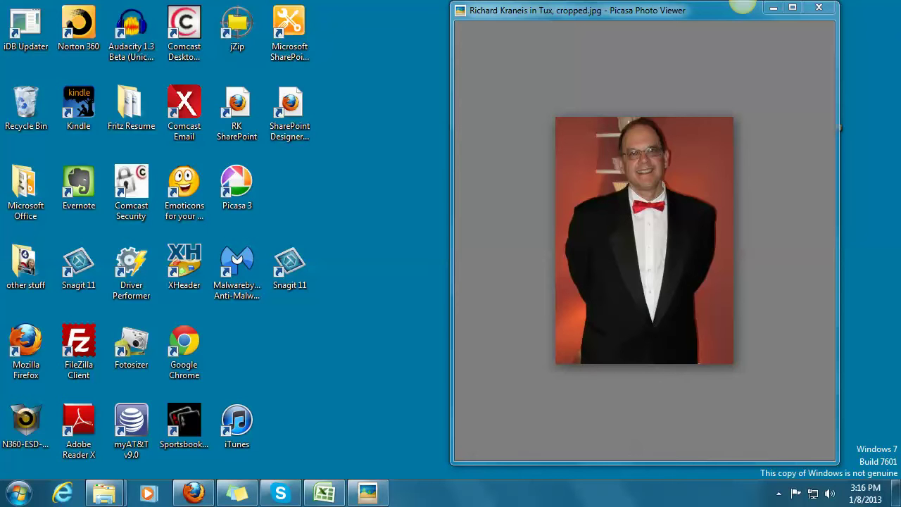
- Switch from the Picasa portrait photo to the Book1 Excel workbook via the taskbar
{"action": "left_click", "coordinate": [324, 492]}
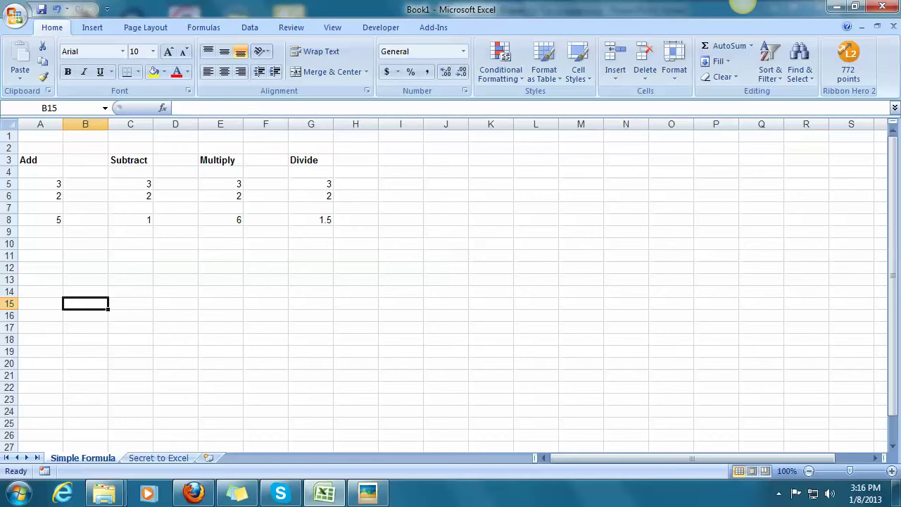
- Read the A8, C8 and G8 formulas, then inspect March's Sub-Total in E8 on Secret to Excel
{"action": "left_click", "coordinate": [41, 219]}
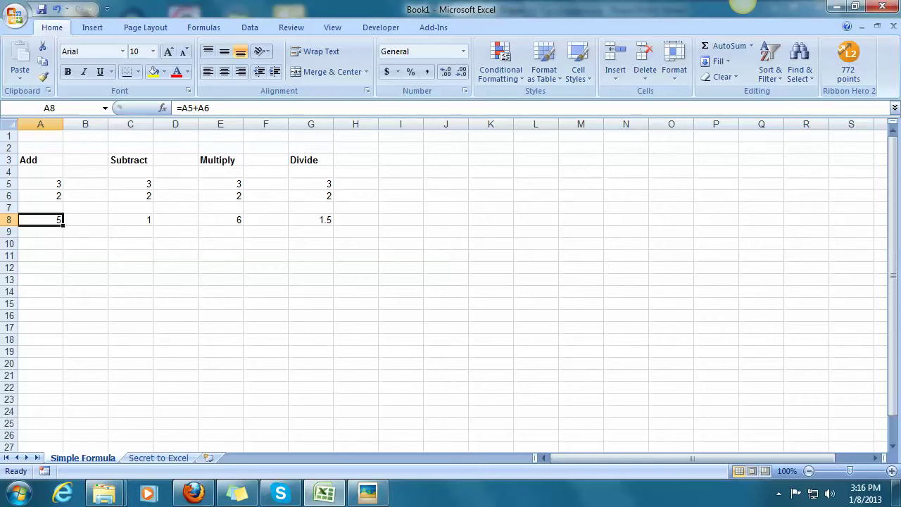
{"action": "key", "text": "Right"}
{"action": "key", "text": "Right"}
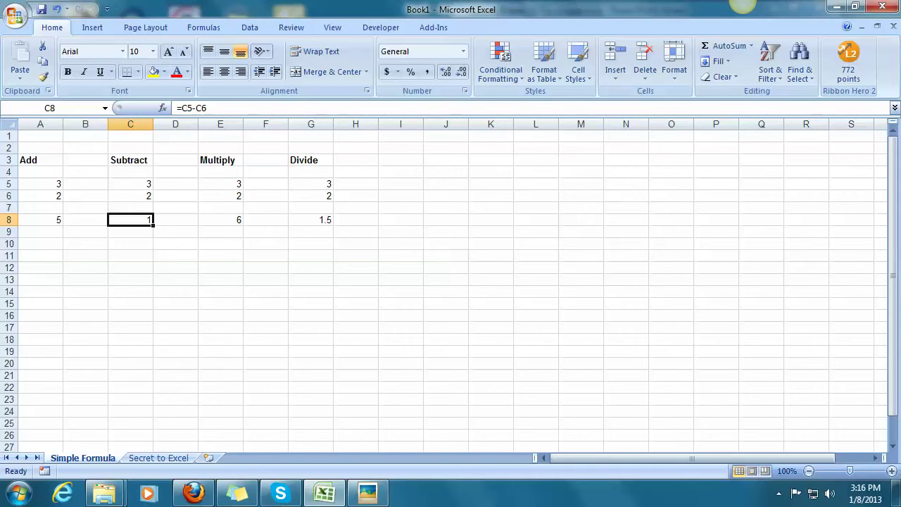
{"action": "key", "text": "Right"}
{"action": "key", "text": "Right"}
{"action": "key", "text": "Right"}
{"action": "key", "text": "Right"}
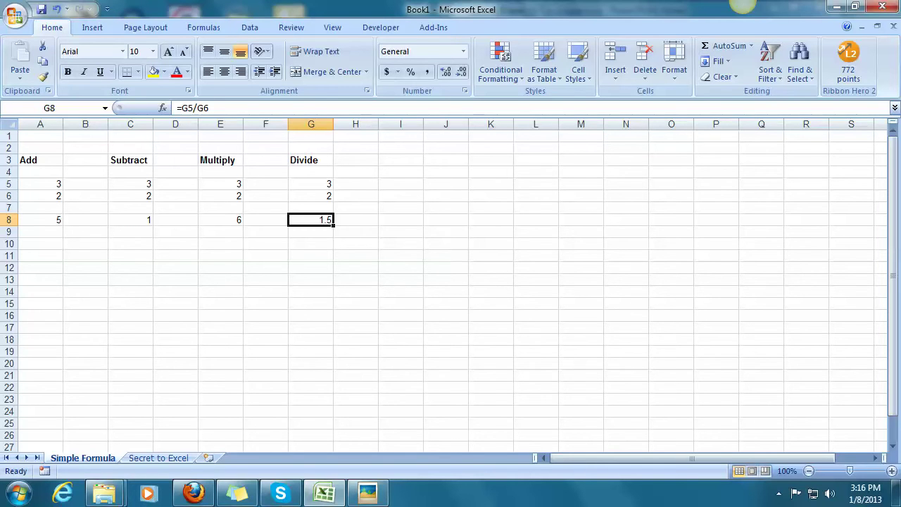
{"action": "key", "text": "ctrl+Page_Down"}
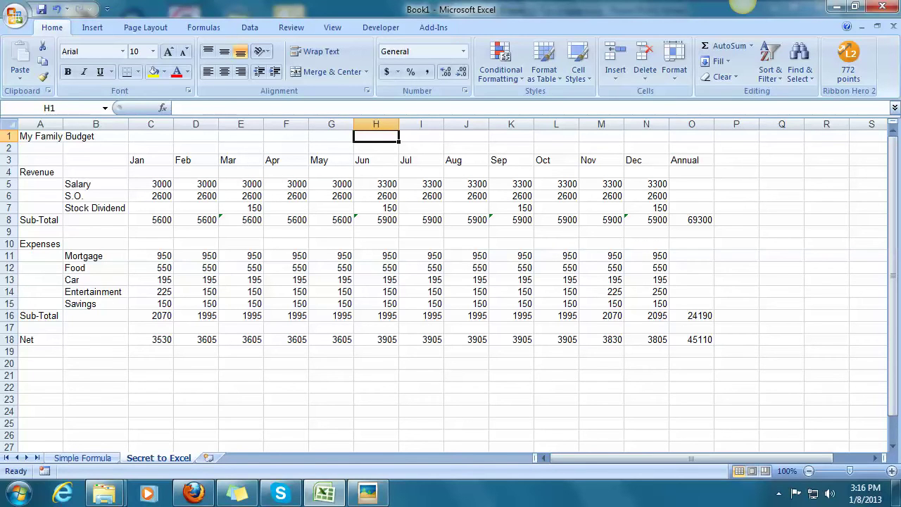
{"action": "left_click", "coordinate": [241, 220]}
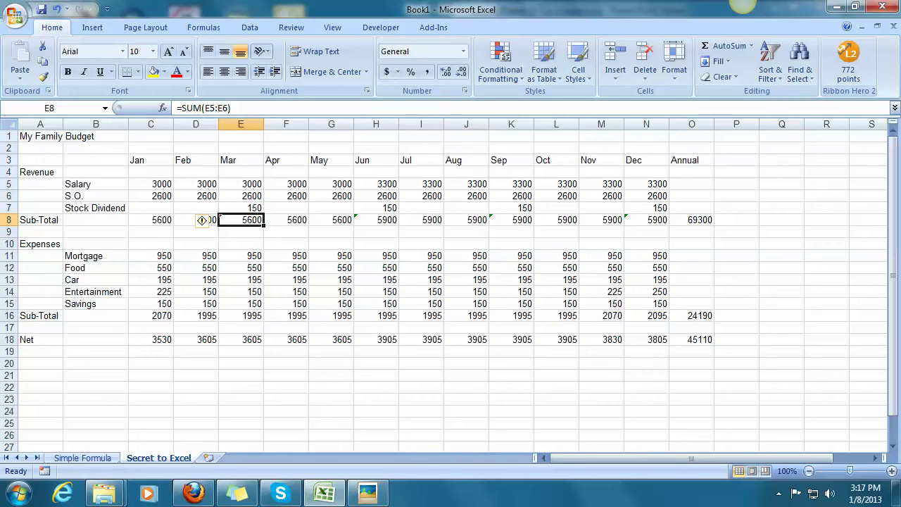
{"action": "mouse_move", "coordinate": [202, 220]}
{"action": "left_click", "coordinate": [95, 387]}
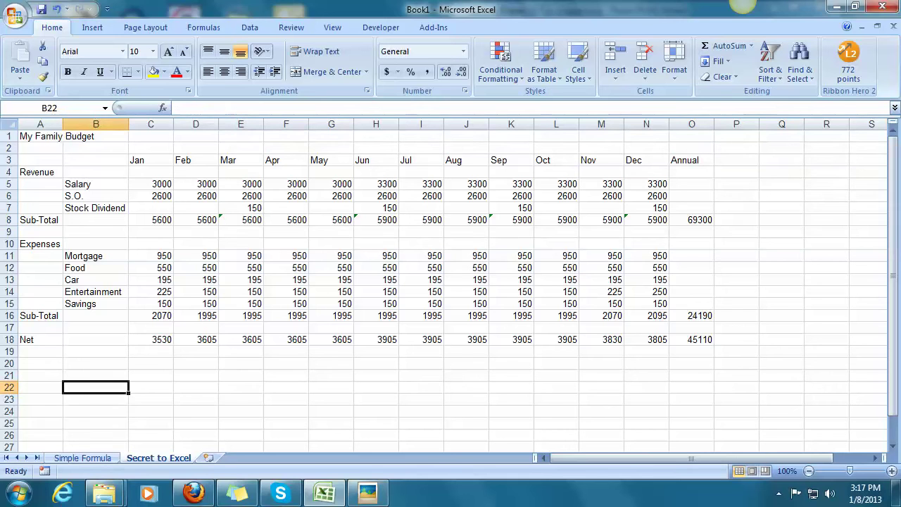
{"action": "left_click", "coordinate": [241, 219]}
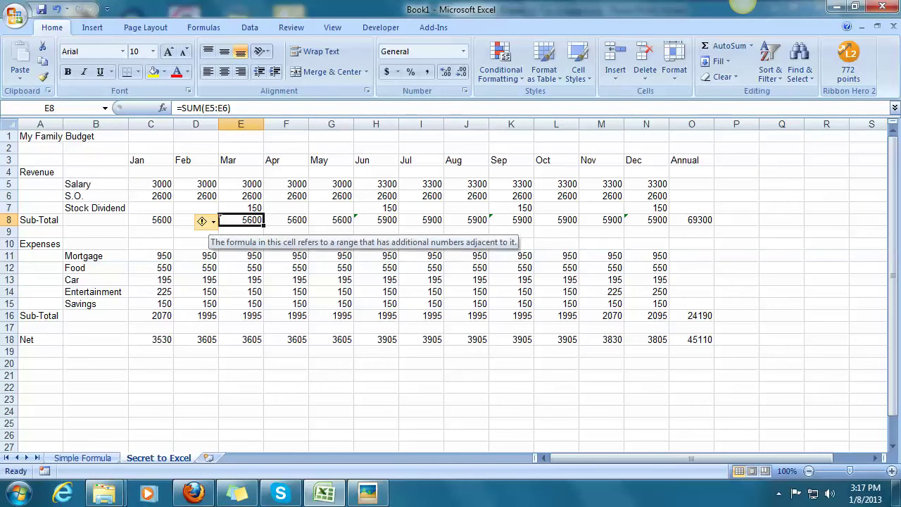
{"action": "left_click", "coordinate": [204, 221]}
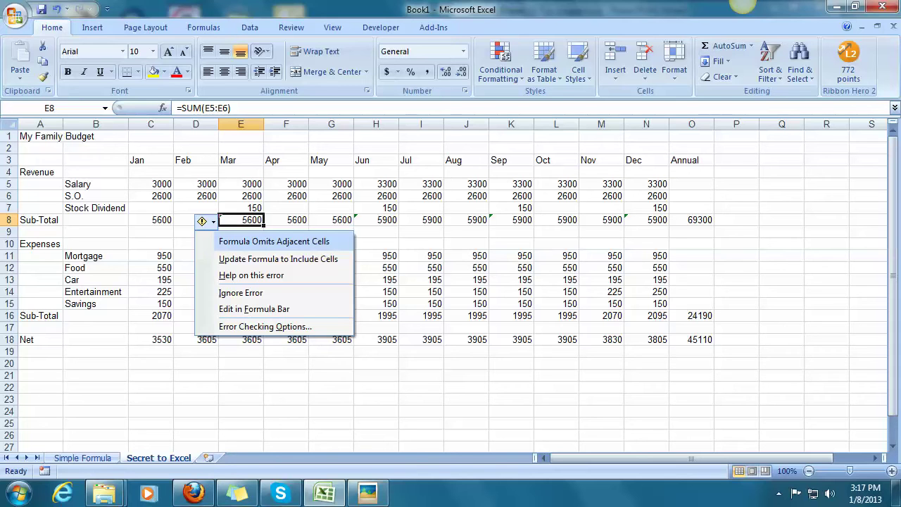
{"action": "left_click", "coordinate": [151, 375]}
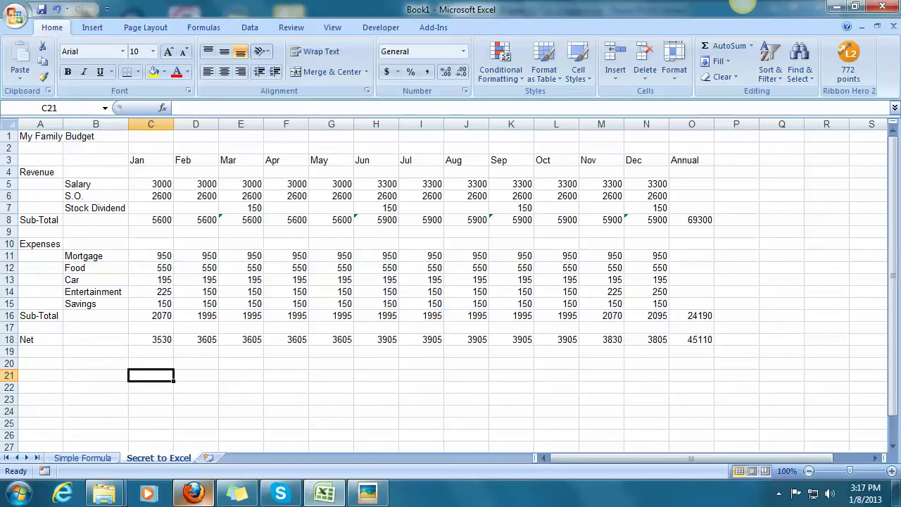
{"action": "left_click", "coordinate": [193, 493]}
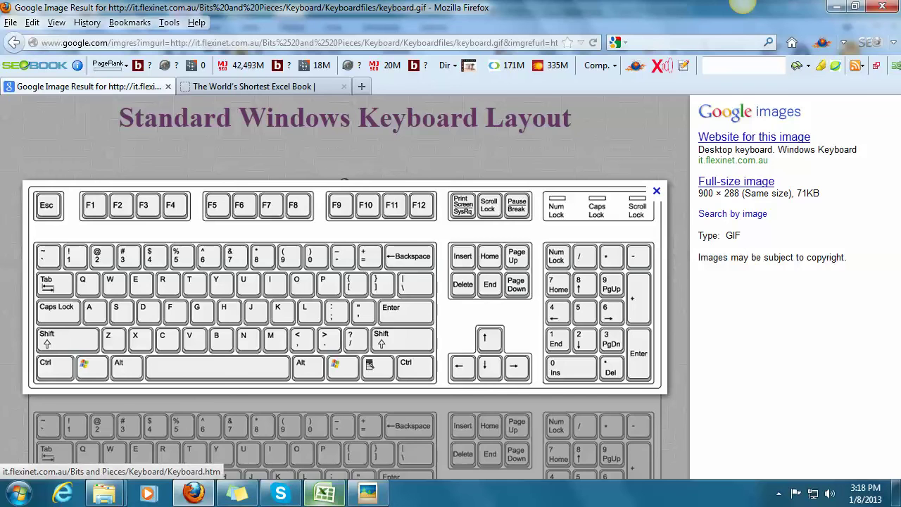
{"action": "left_click", "coordinate": [323, 495]}
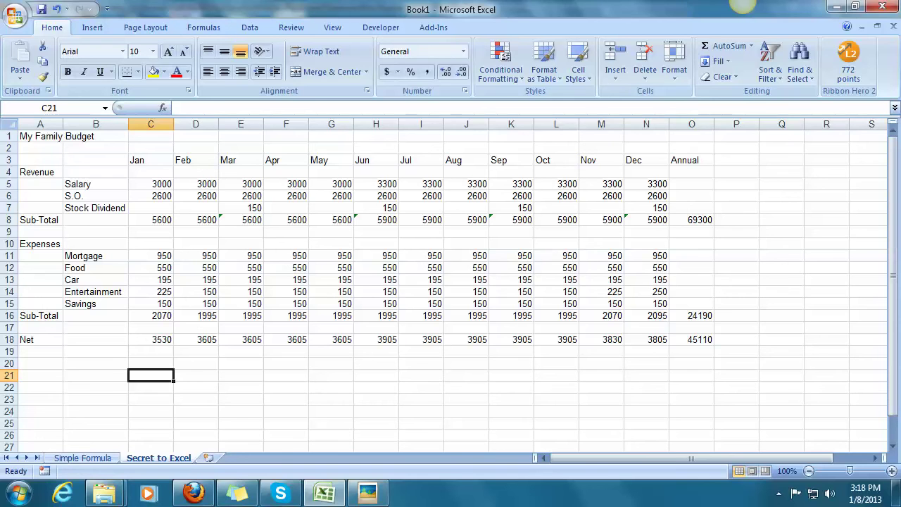
- Show formulas with Ctrl+` and select the March and June Salary/S.O. amounts
{"action": "key", "text": "ctrl+grave"}
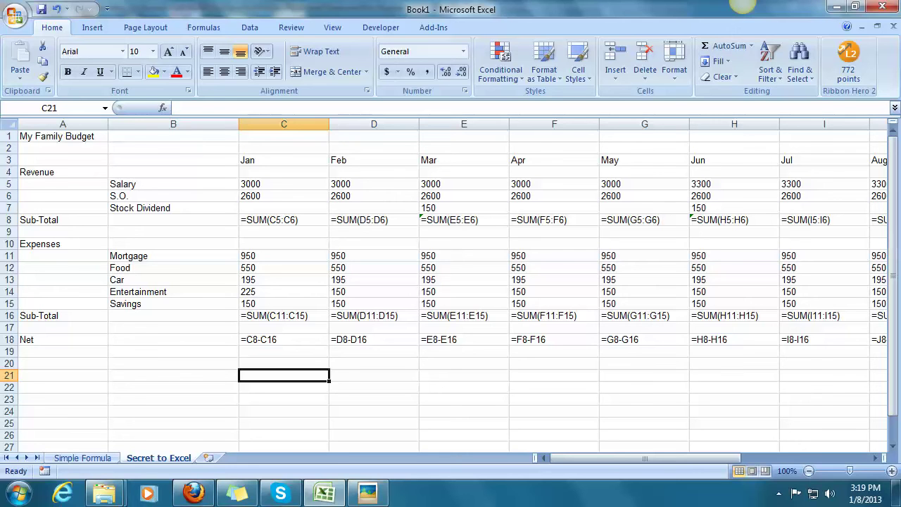
{"action": "left_click_drag", "start_coordinate": [464, 183], "coordinate": [463, 196]}
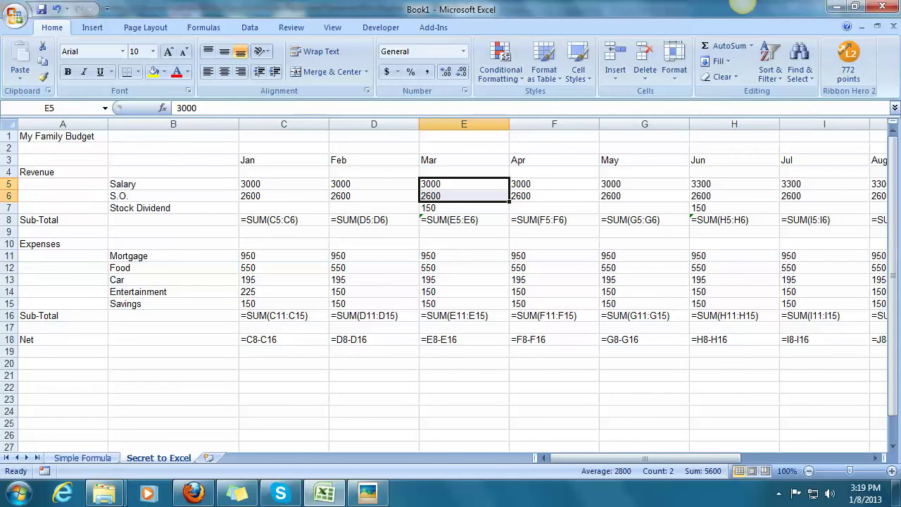
{"action": "left_click_drag", "start_coordinate": [734, 184], "coordinate": [734, 195]}
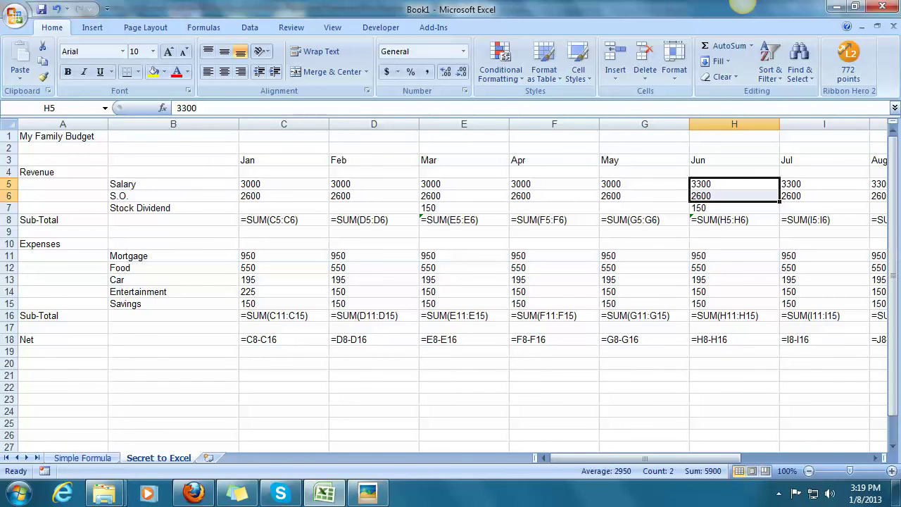
{"action": "left_click", "coordinate": [284, 399]}
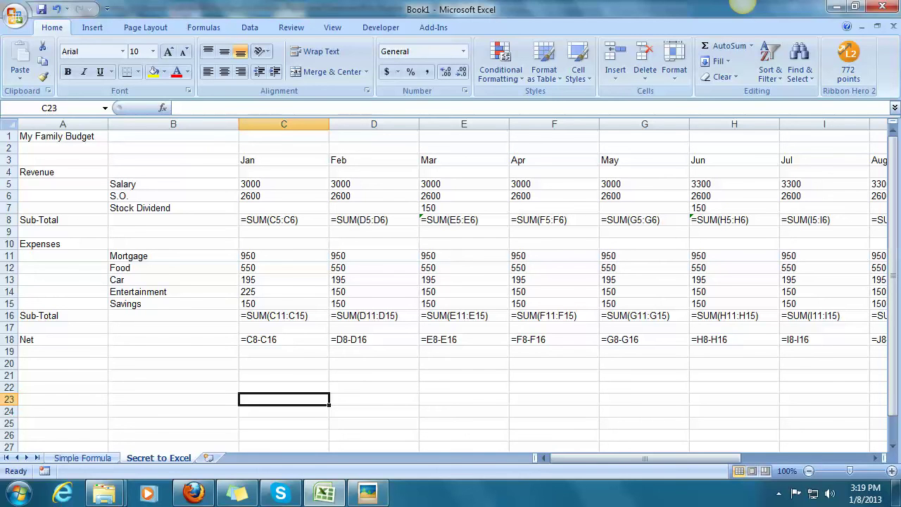
- Toggle formula view off, on and off, then bring Firefox's keyboard layout image forward
{"action": "key", "text": "ctrl+grave"}
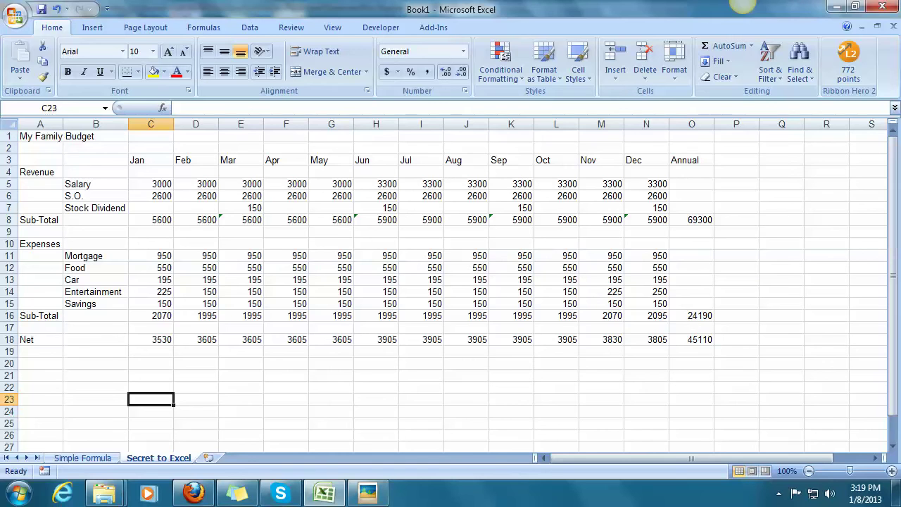
{"action": "key", "text": "ctrl+grave"}
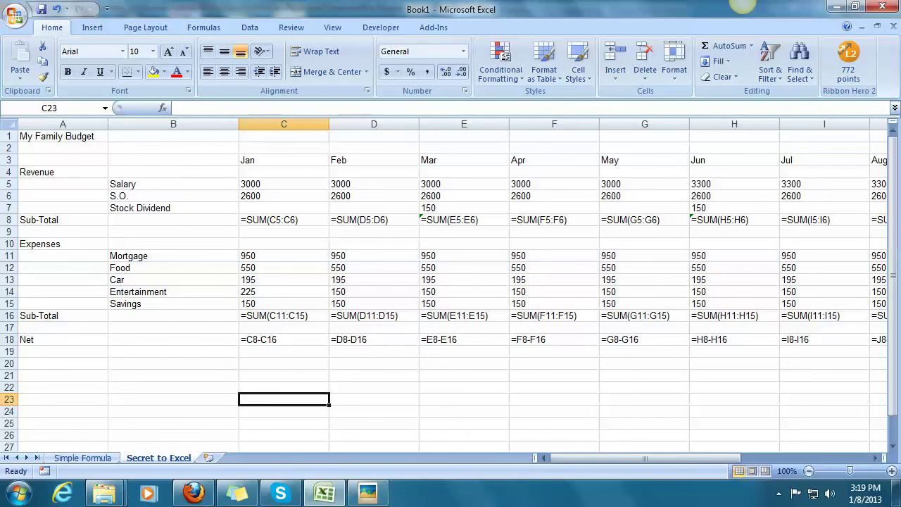
{"action": "key", "text": "ctrl+grave"}
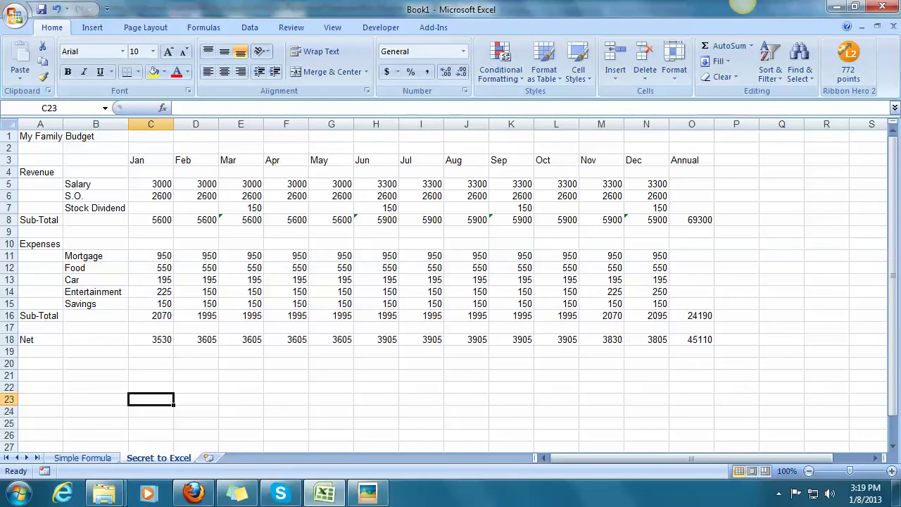
{"action": "left_click", "coordinate": [194, 492]}
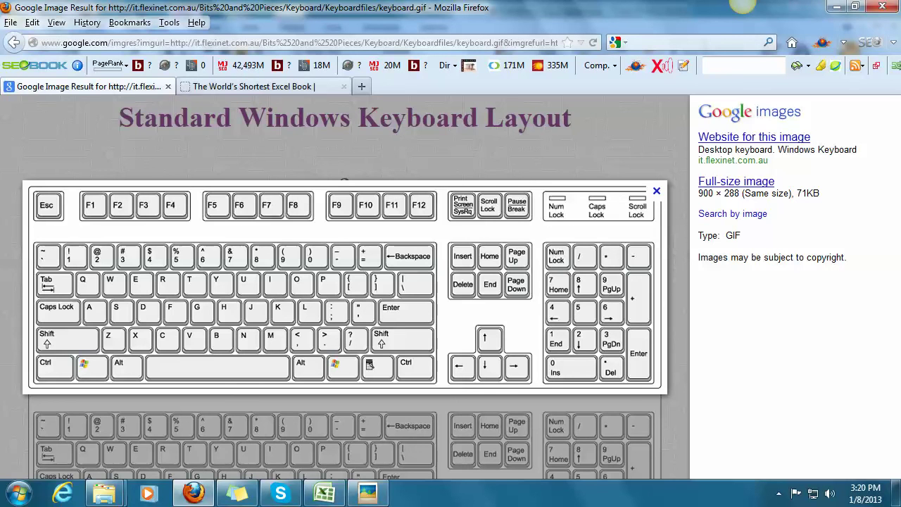
{"action": "left_click", "coordinate": [254, 86]}
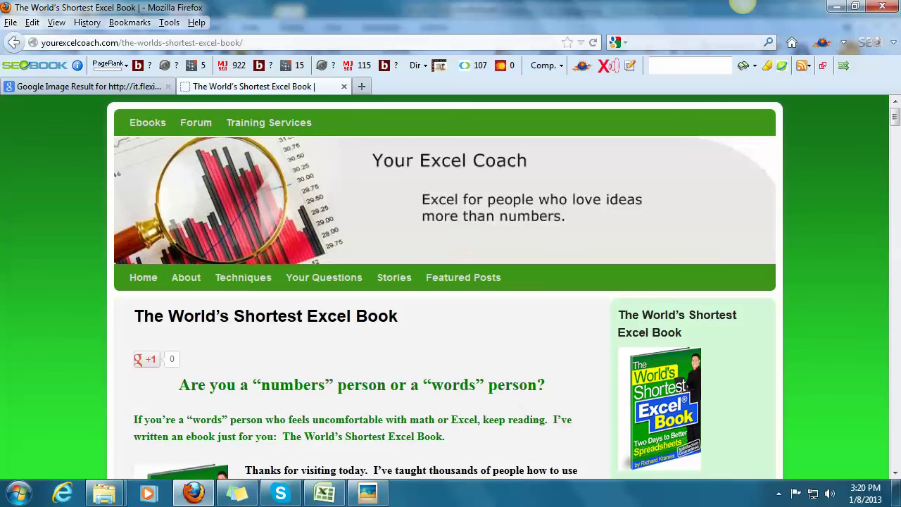
- Select the page URL, scroll the Excel Book page, then return to the budget workbook
{"action": "left_click_drag", "start_coordinate": [243, 43], "coordinate": [41, 42]}
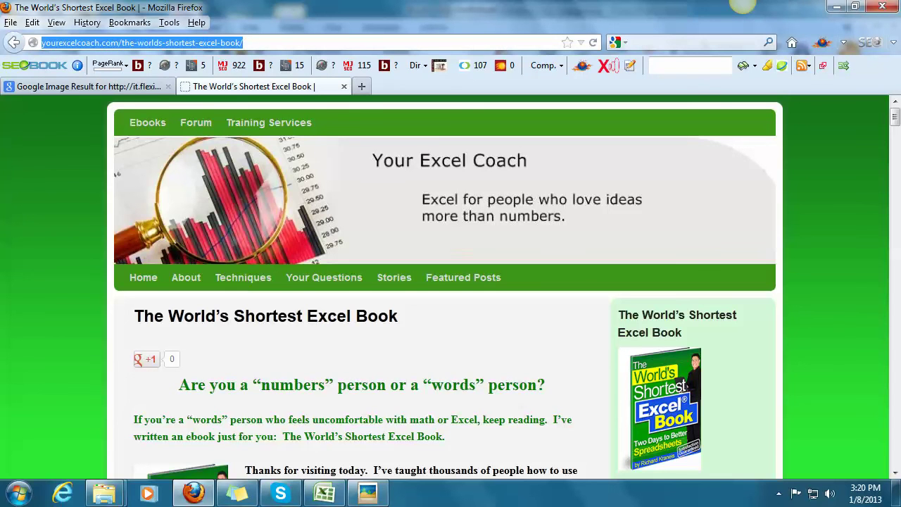
{"action": "scroll", "coordinate": [451, 282], "scroll_direction": "down", "scroll_amount": 3}
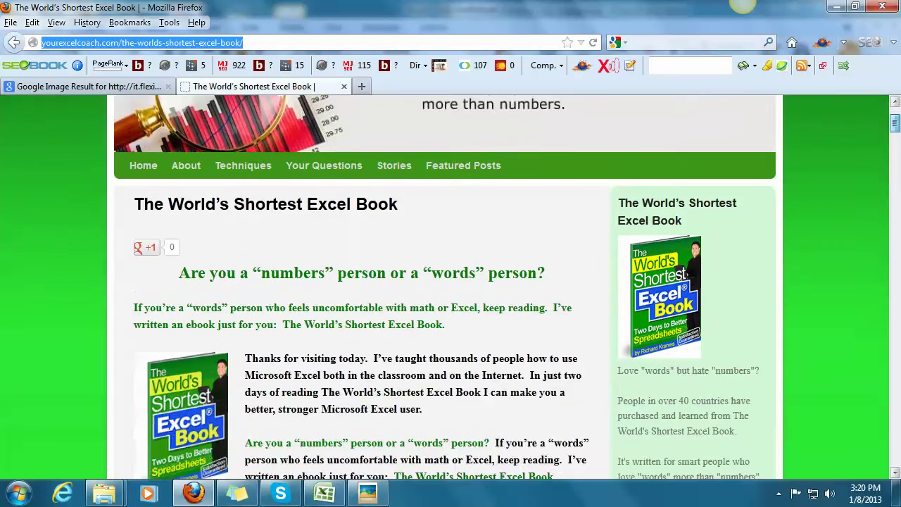
{"action": "scroll", "coordinate": [450, 282], "scroll_direction": "down", "scroll_amount": 3}
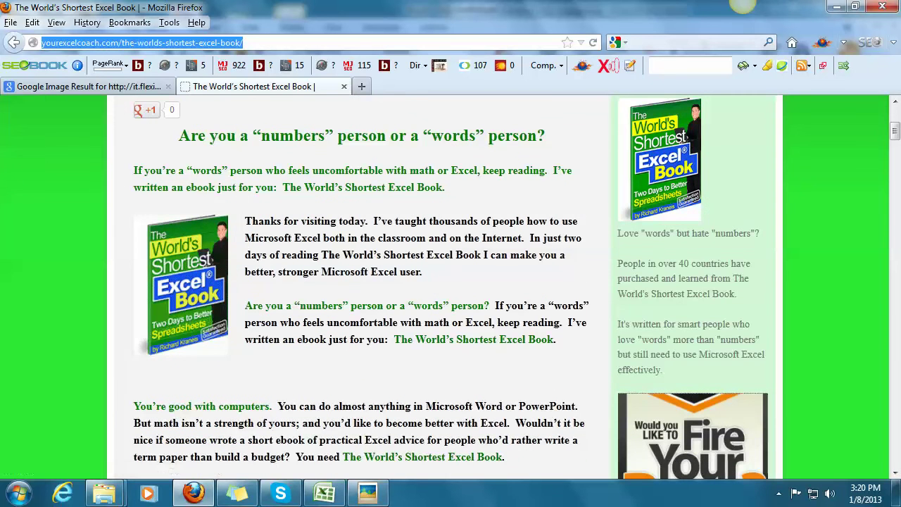
{"action": "scroll", "coordinate": [451, 282], "scroll_direction": "up", "scroll_amount": 1}
{"action": "scroll", "coordinate": [450, 281], "scroll_direction": "up", "scroll_amount": 5}
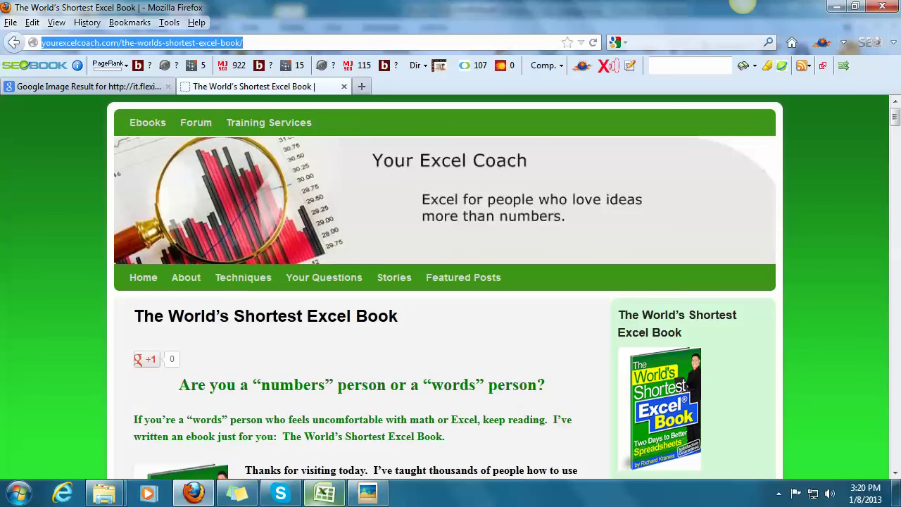
{"action": "left_click", "coordinate": [324, 493]}
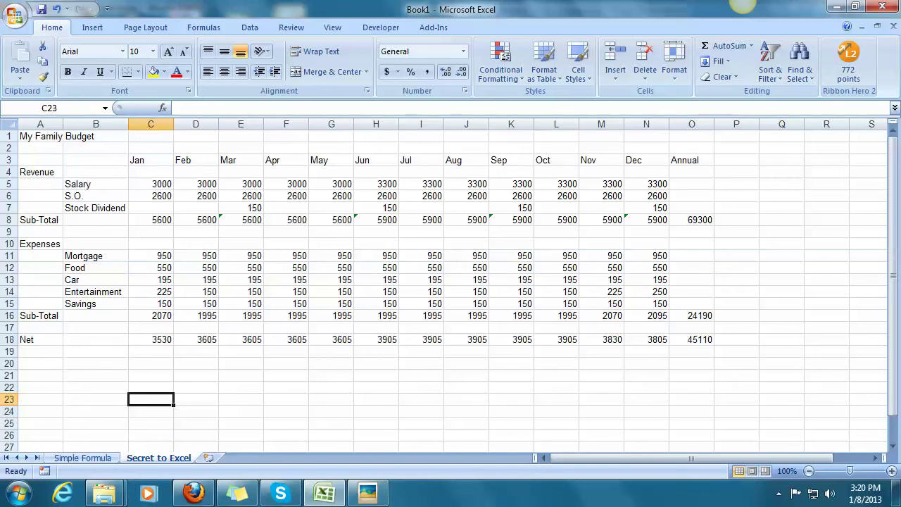
- Toggle the budget sheet to formulas and back, then maximize the Picasa portrait photo
{"action": "key", "text": "ctrl+grave"}
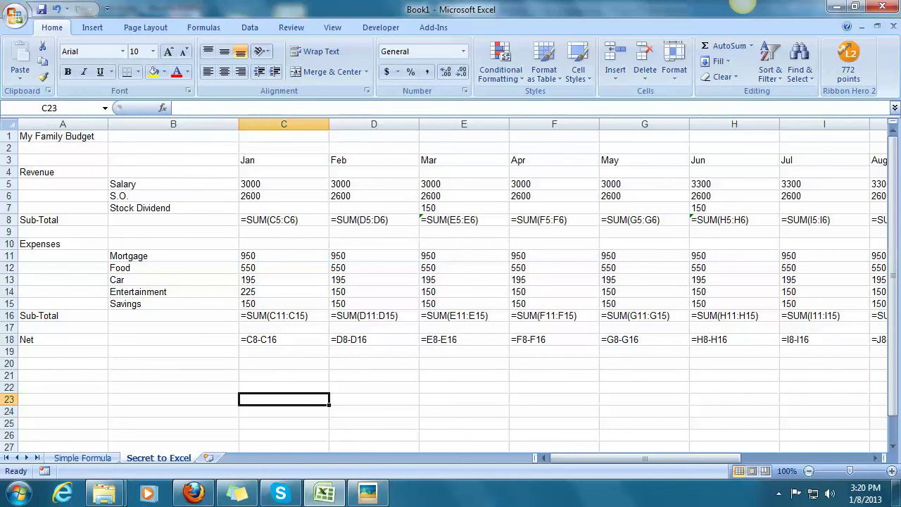
{"action": "key", "text": "ctrl+grave"}
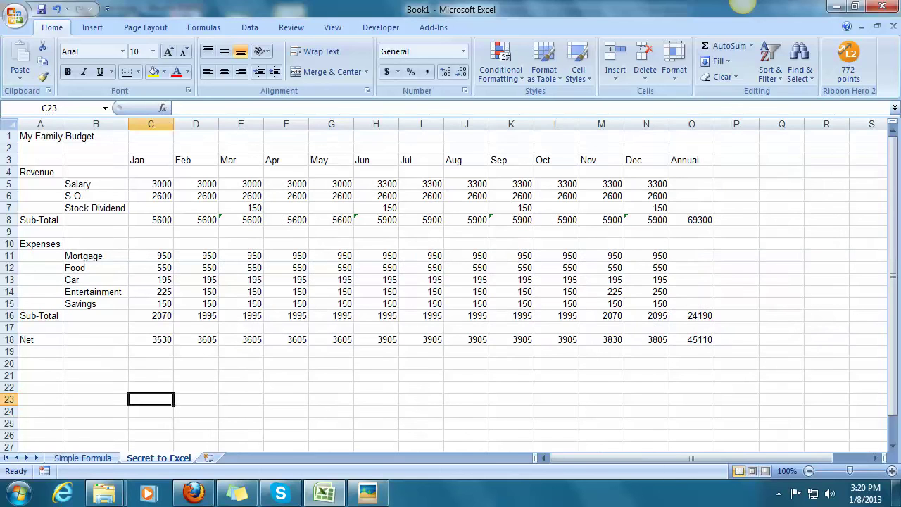
{"action": "key", "text": "alt+Tab"}
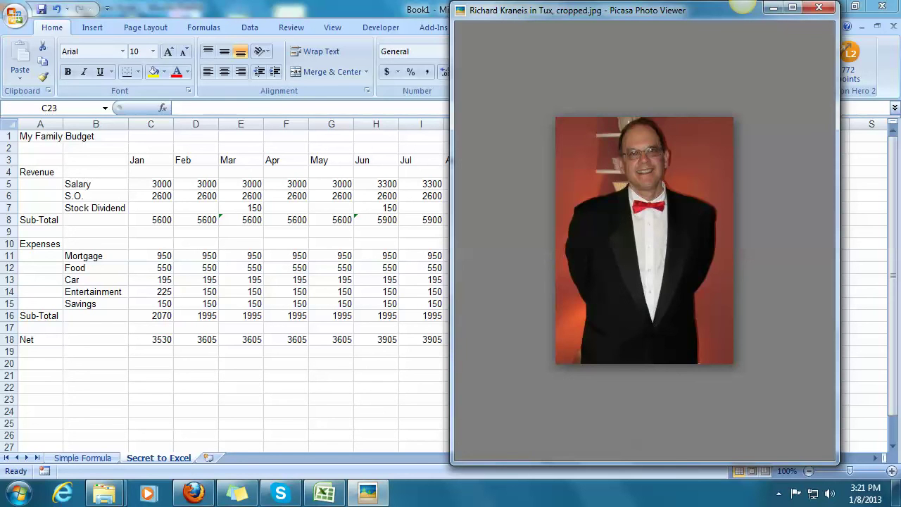
{"action": "double_click", "coordinate": [743, 6]}
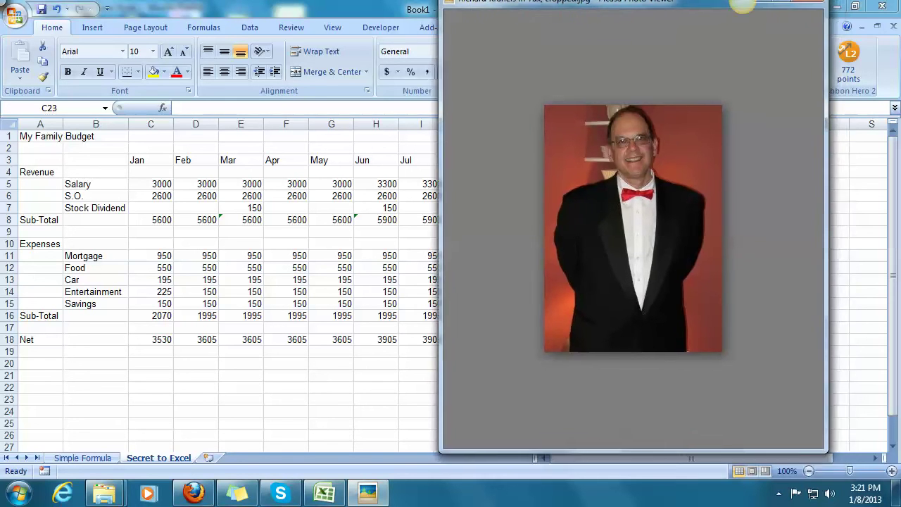